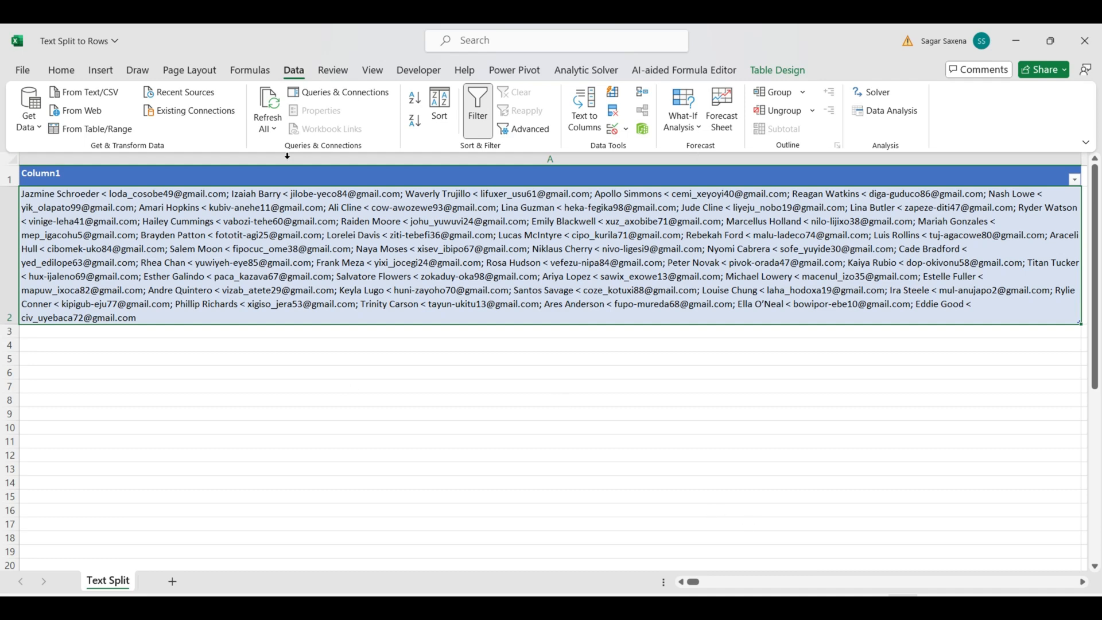
Load the table on the Text Split sheet into the Power Query Editor
left_click(142, 192)
left_click(77, 133)
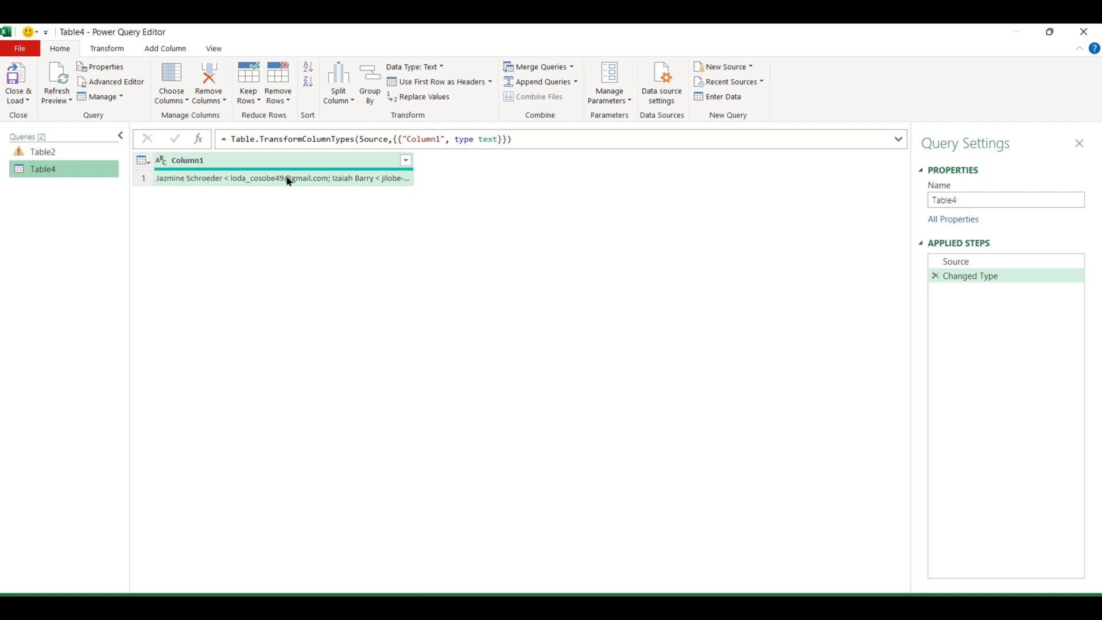
Split Column1 into separate columns at each occurrence of the semicolon delimiter
left_click(112, 50)
left_click(408, 97)
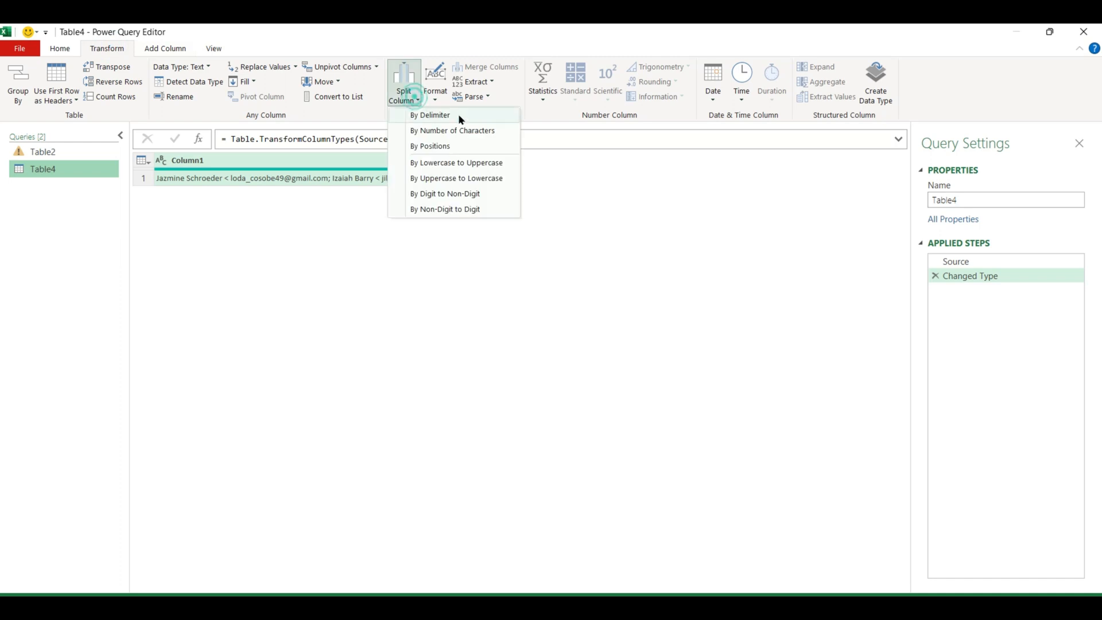
left_click(460, 115)
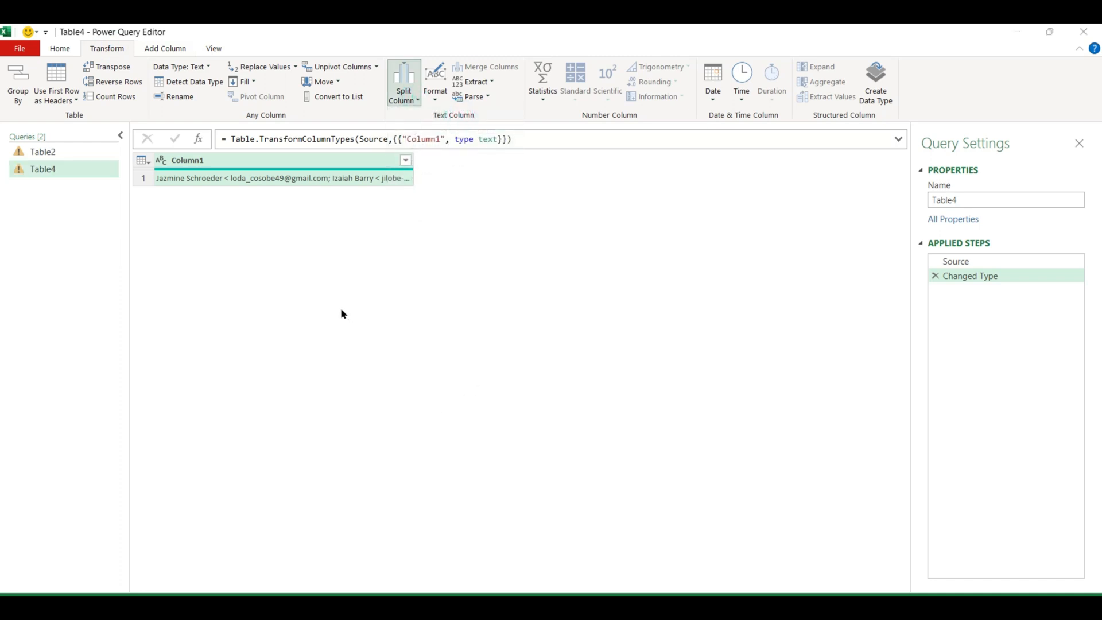
left_click(402, 236)
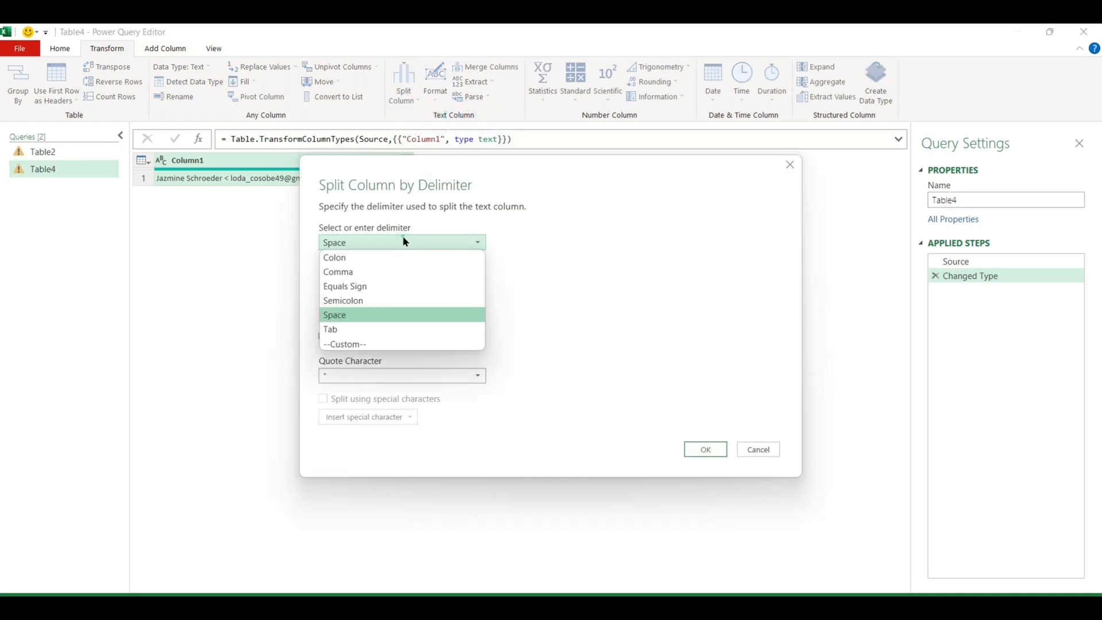
left_click(393, 305)
left_click(389, 308)
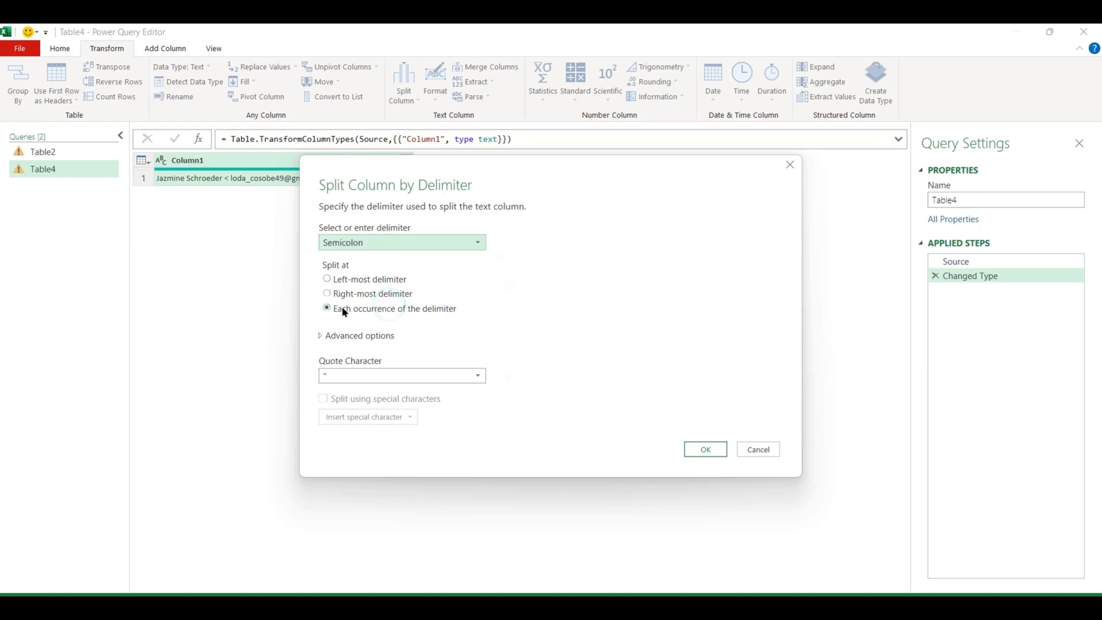
left_click(691, 450)
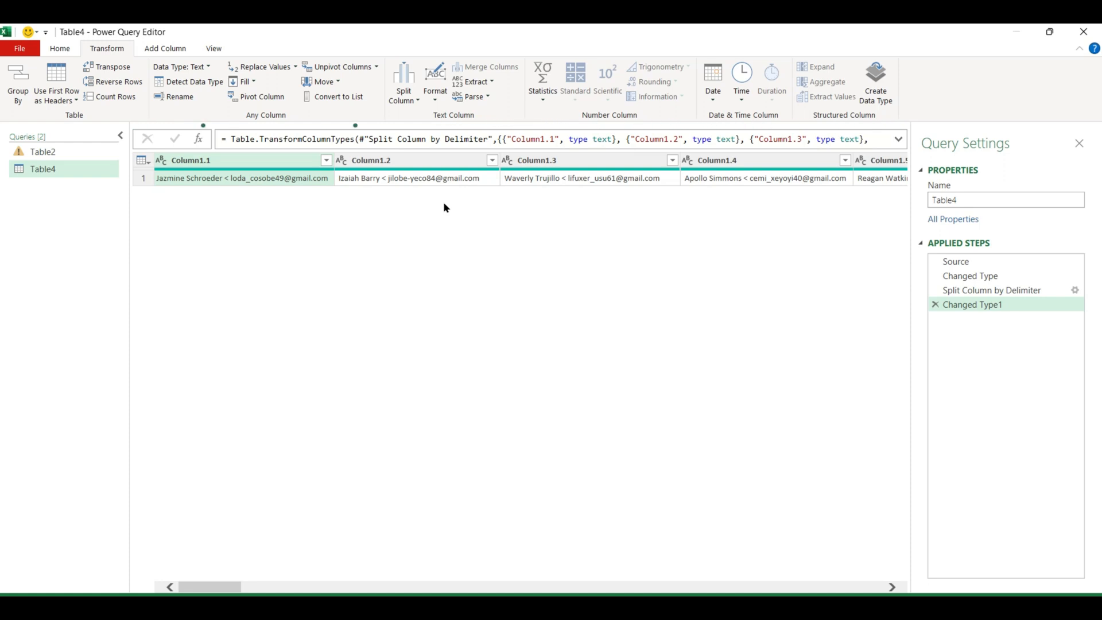
Delete the Changed Type1 and Split Column by Delimiter steps from the Table4 query
left_click(935, 304)
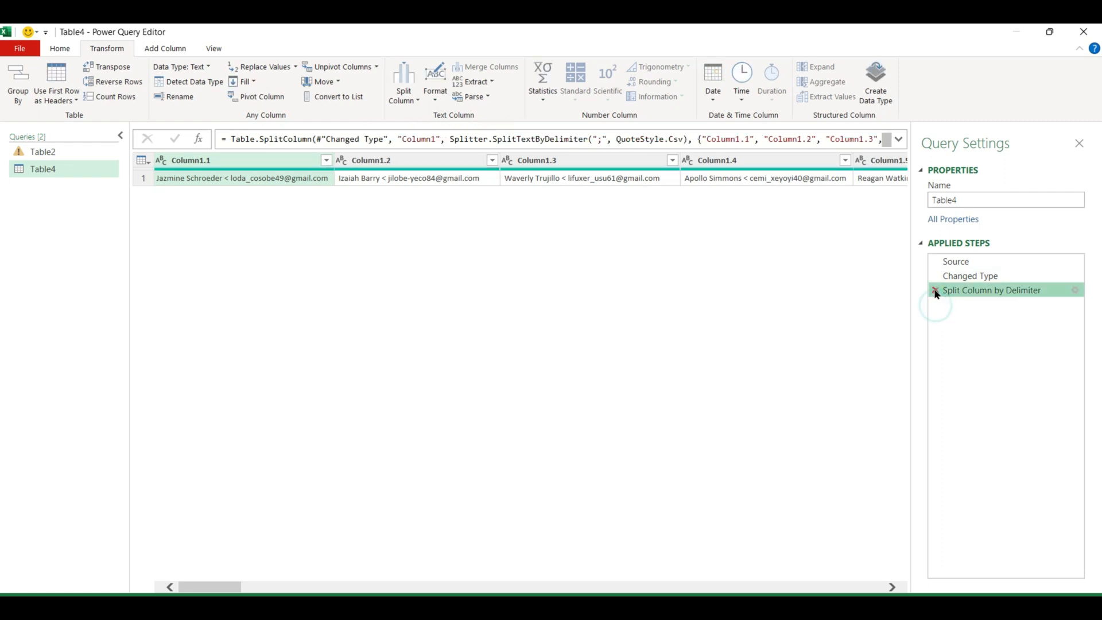
left_click(935, 291)
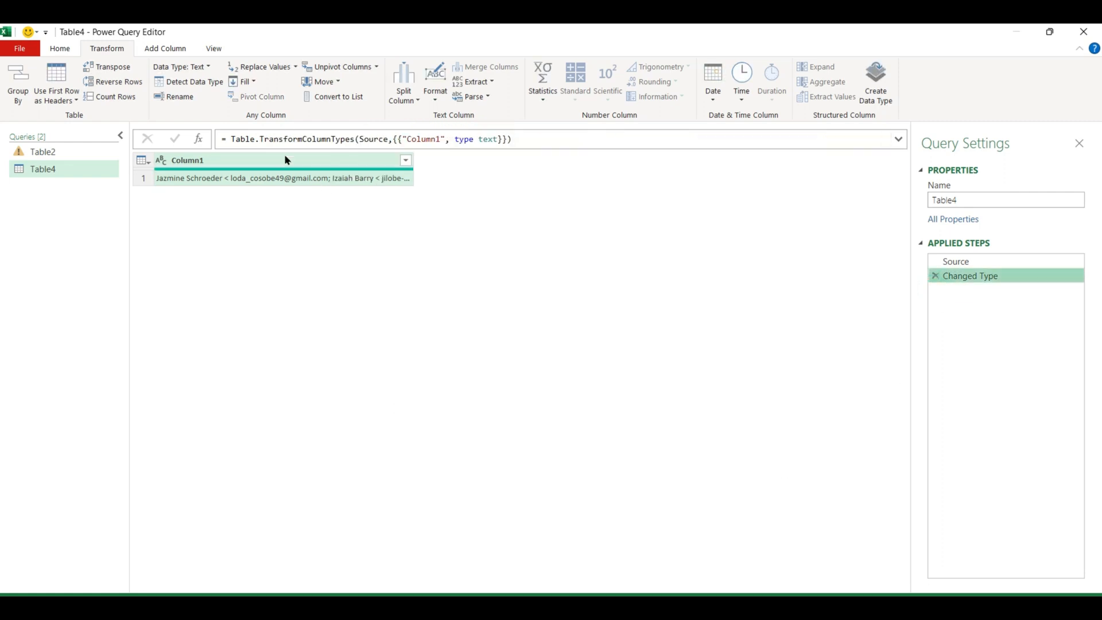
Split Column1 by each semicolon into rows instead of columns and check the resulting list
left_click(415, 100)
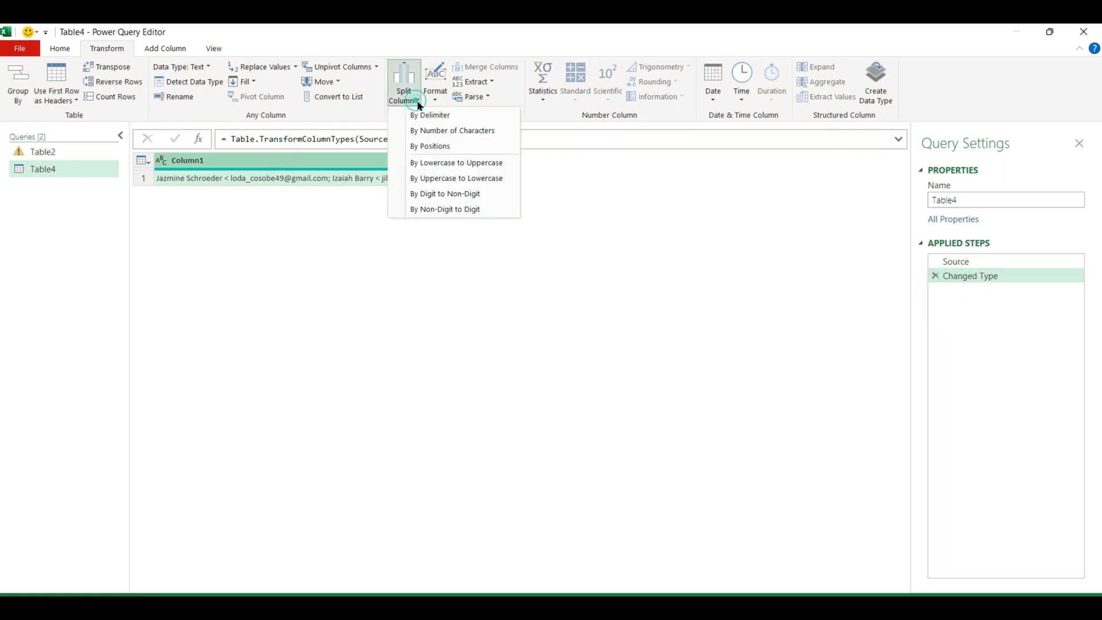
left_click(434, 114)
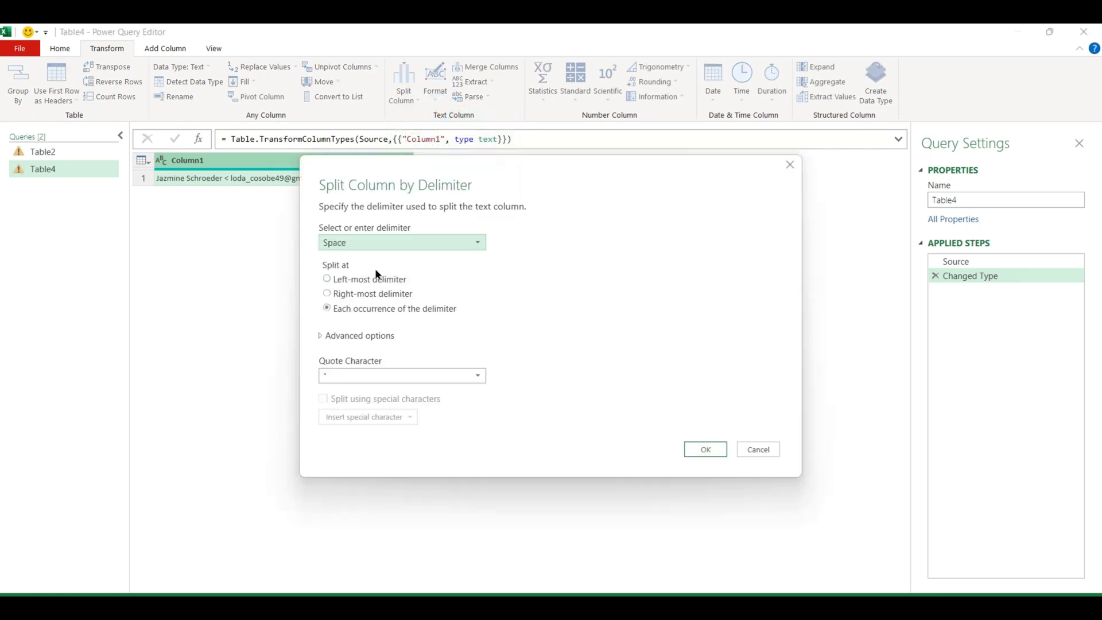
left_click(370, 239)
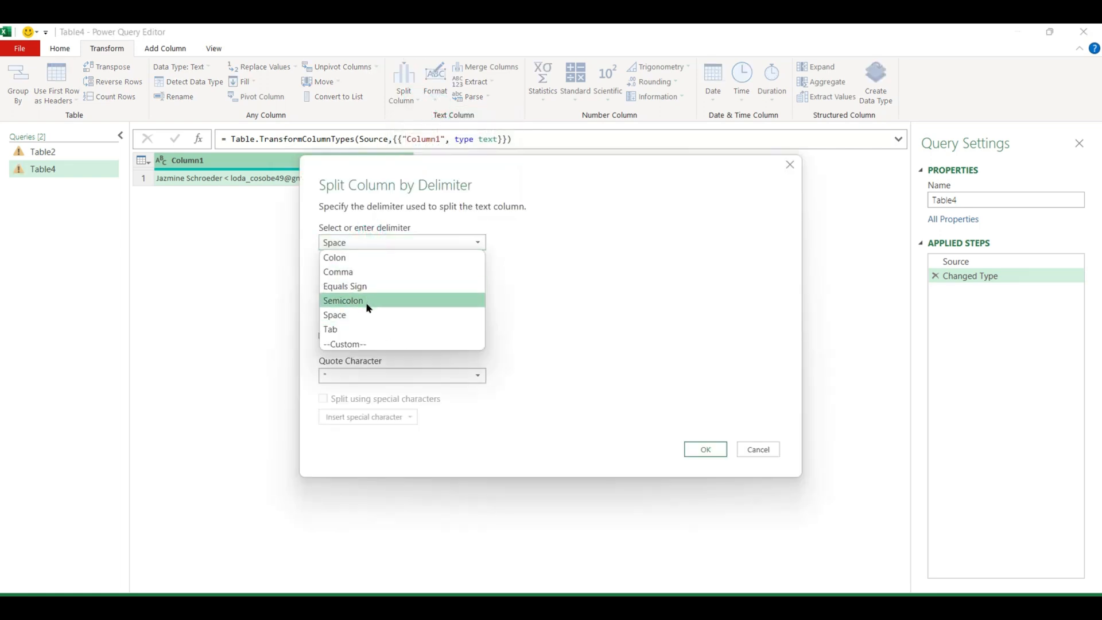
left_click(367, 303)
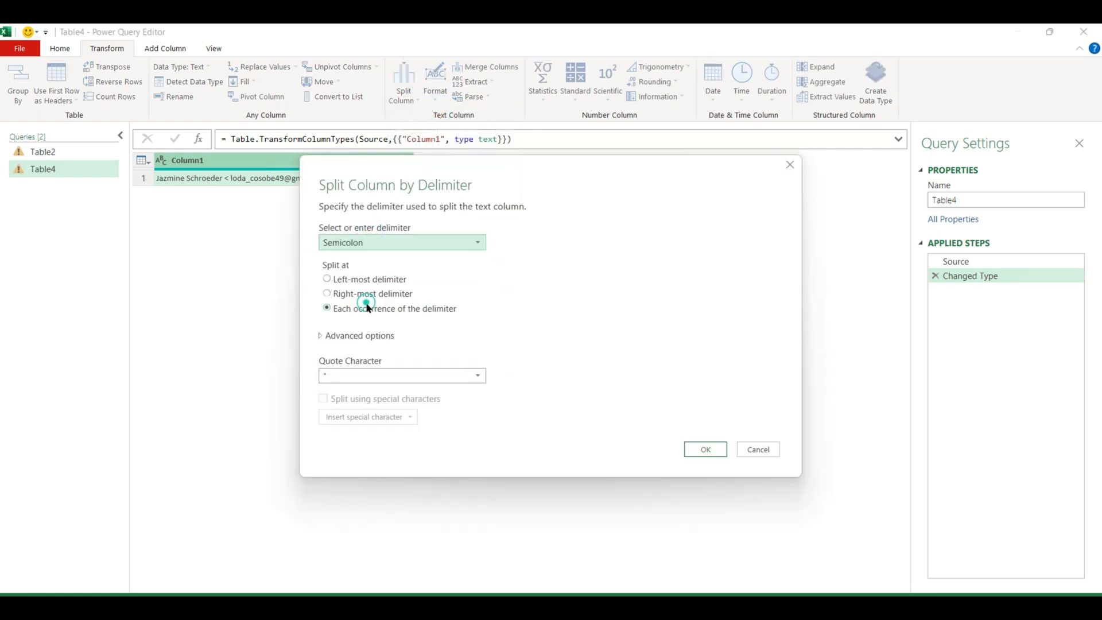
left_click(339, 336)
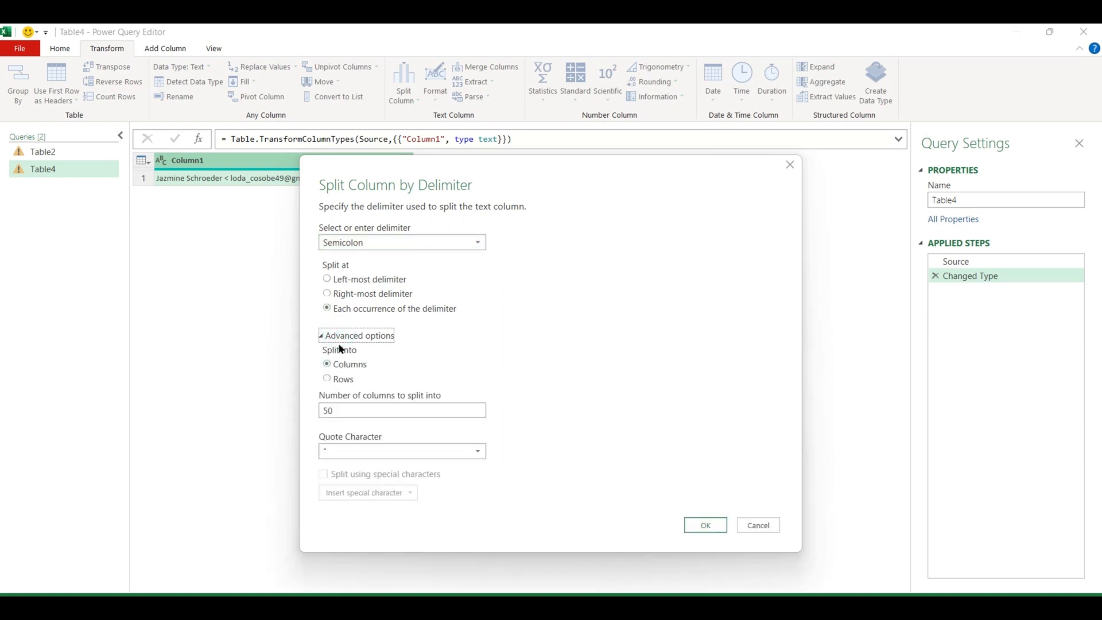
left_click(341, 379)
left_click(705, 493)
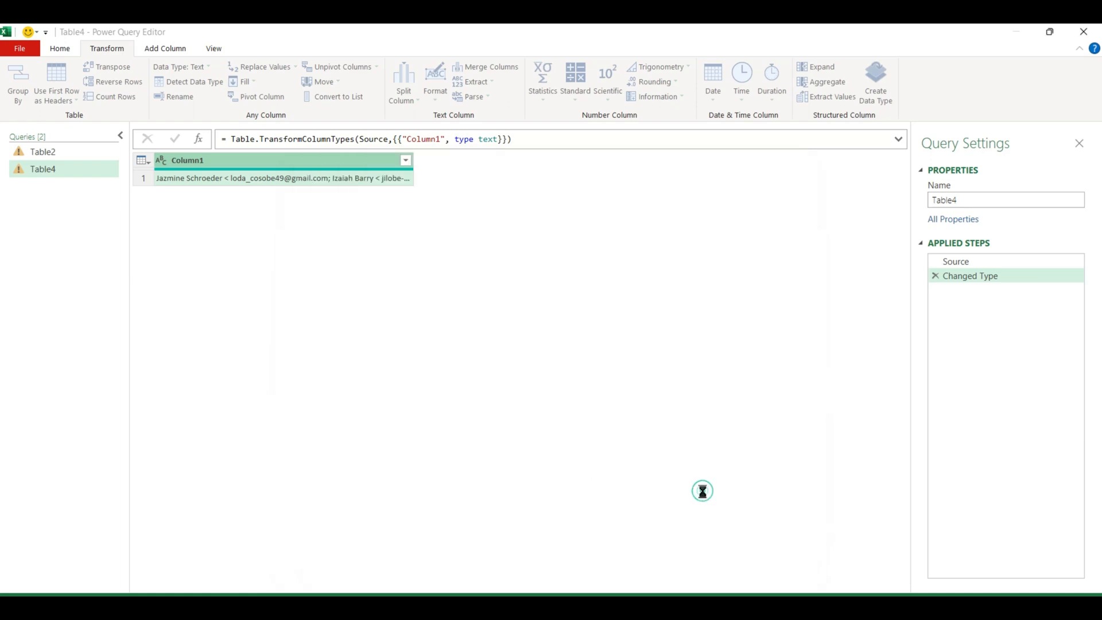
left_click(236, 181)
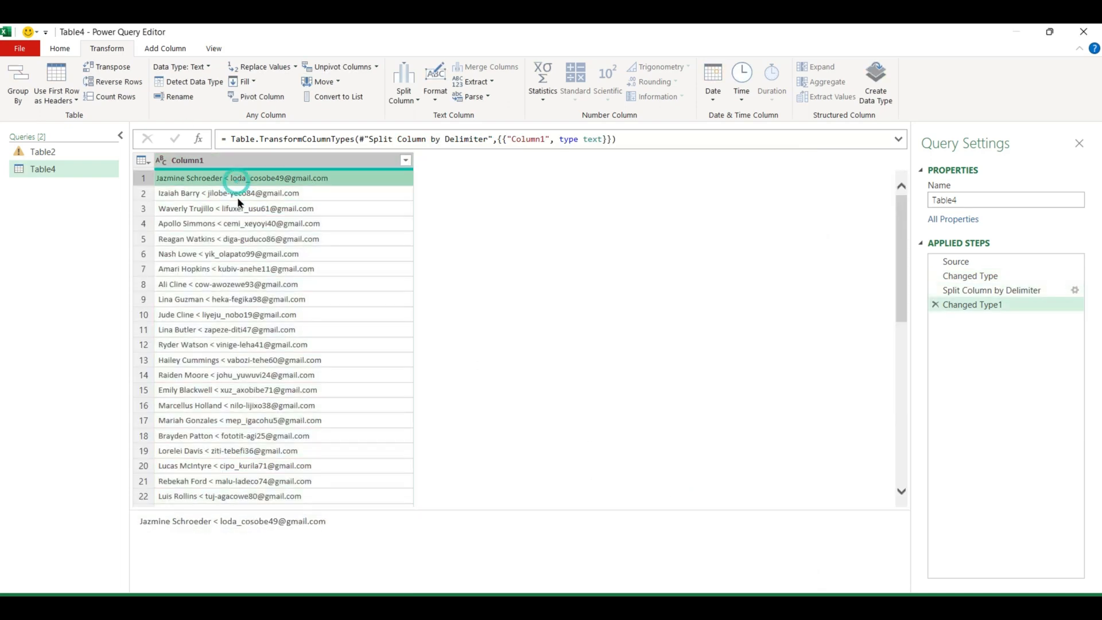
scroll(263, 353, "down", 6)
scroll(263, 351, "up", 6)
Split Column1 by the custom delimiter < to separate the names from the email addresses, and review the rows
left_click(301, 156)
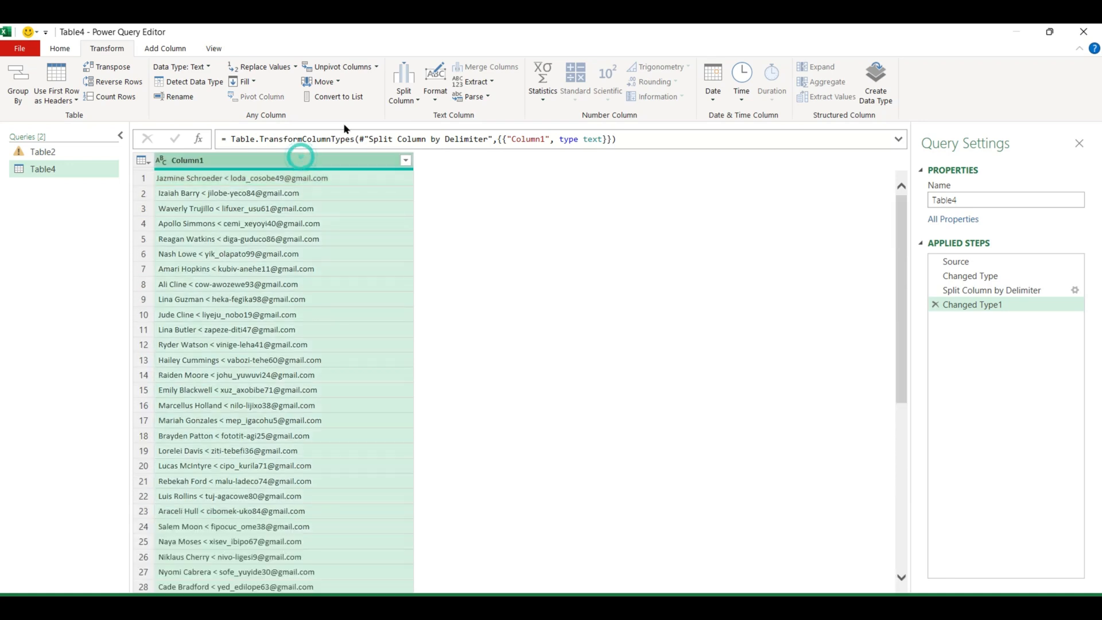
left_click(411, 96)
left_click(438, 116)
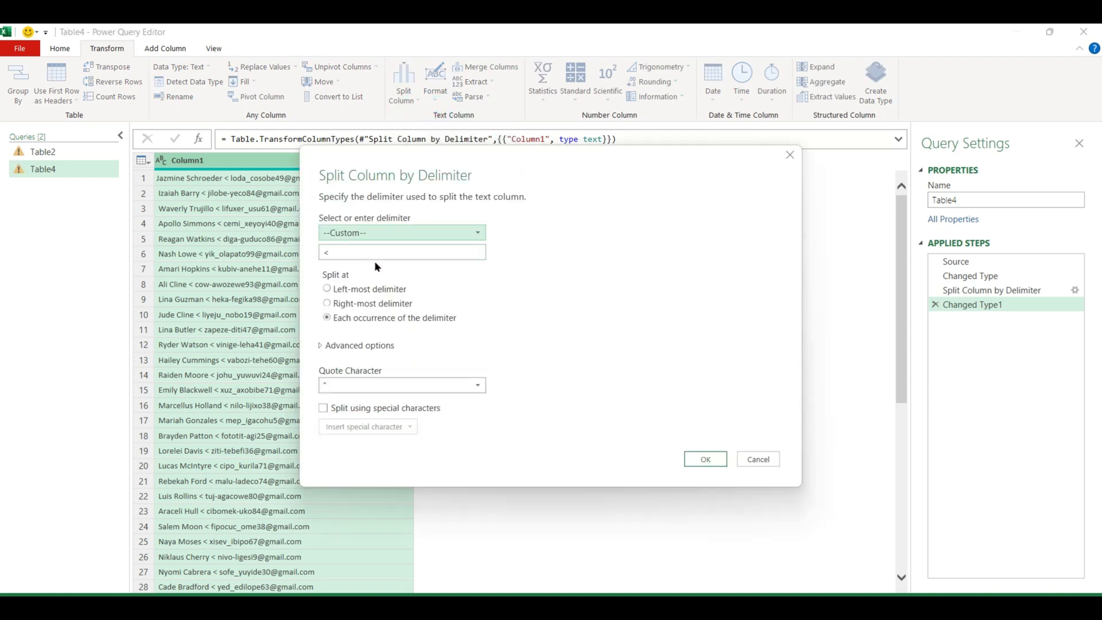
double_click(342, 252)
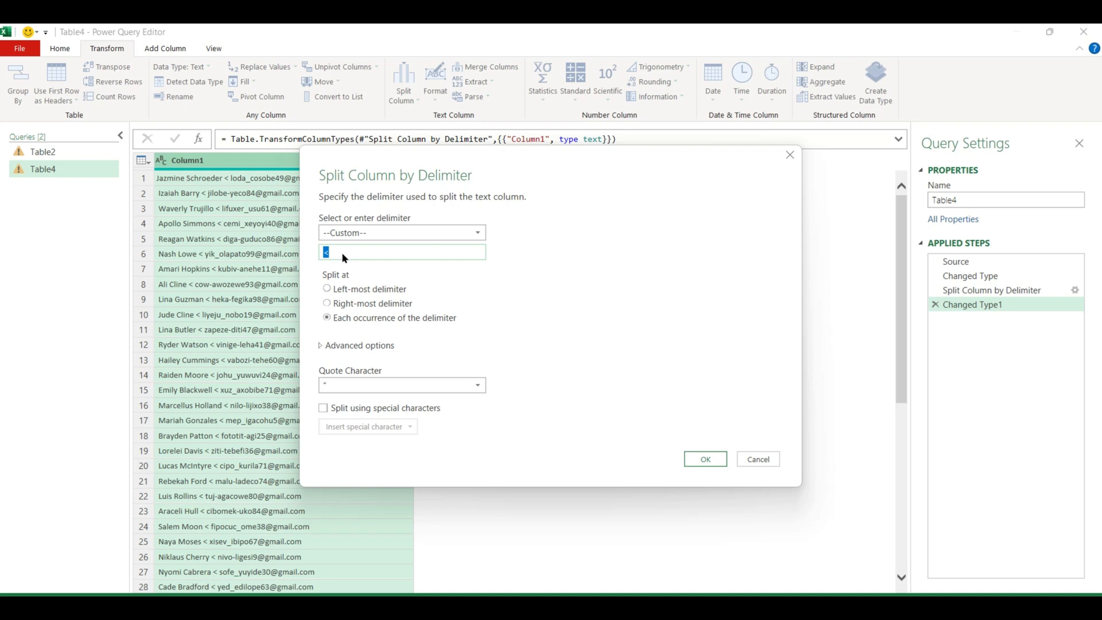
left_click(342, 252)
left_click(369, 306)
left_click(701, 458)
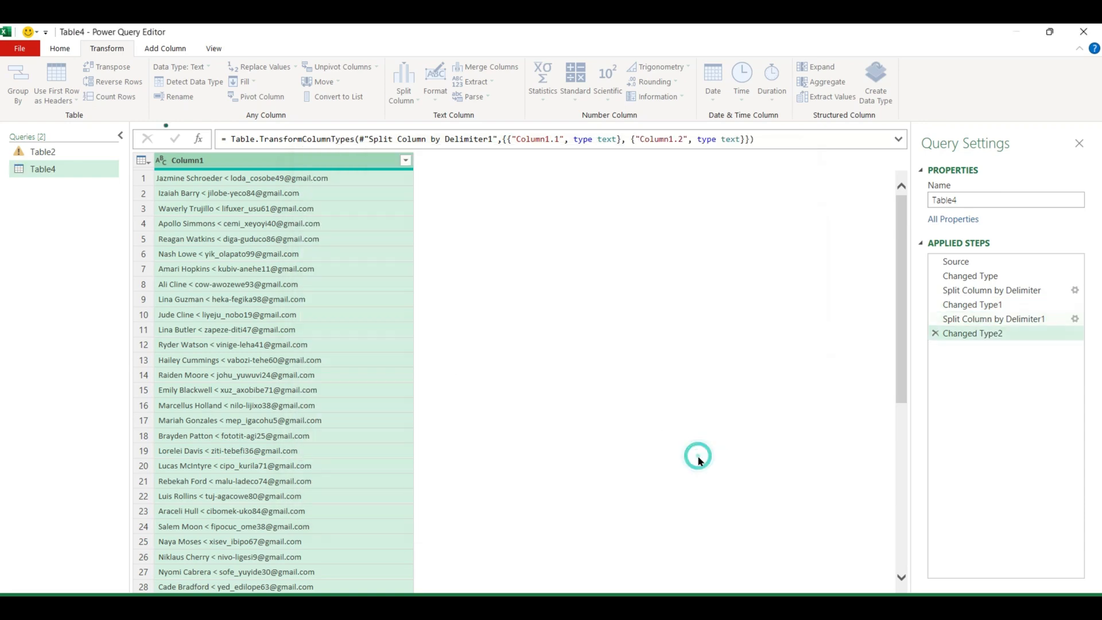
scroll(273, 219, "down", 7)
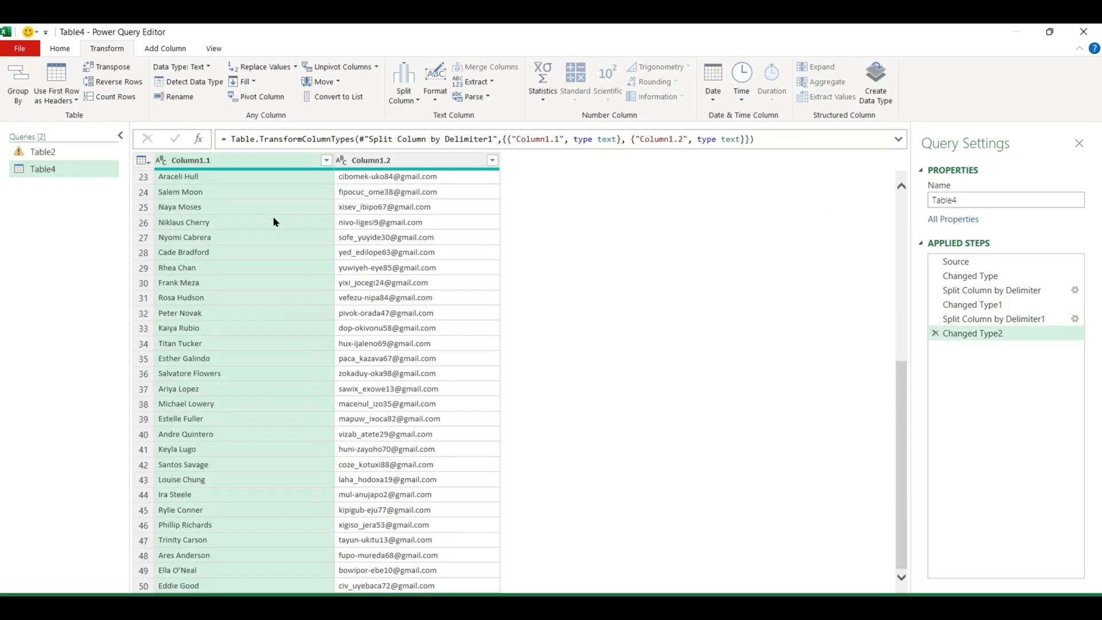
scroll(273, 221, "up", 7)
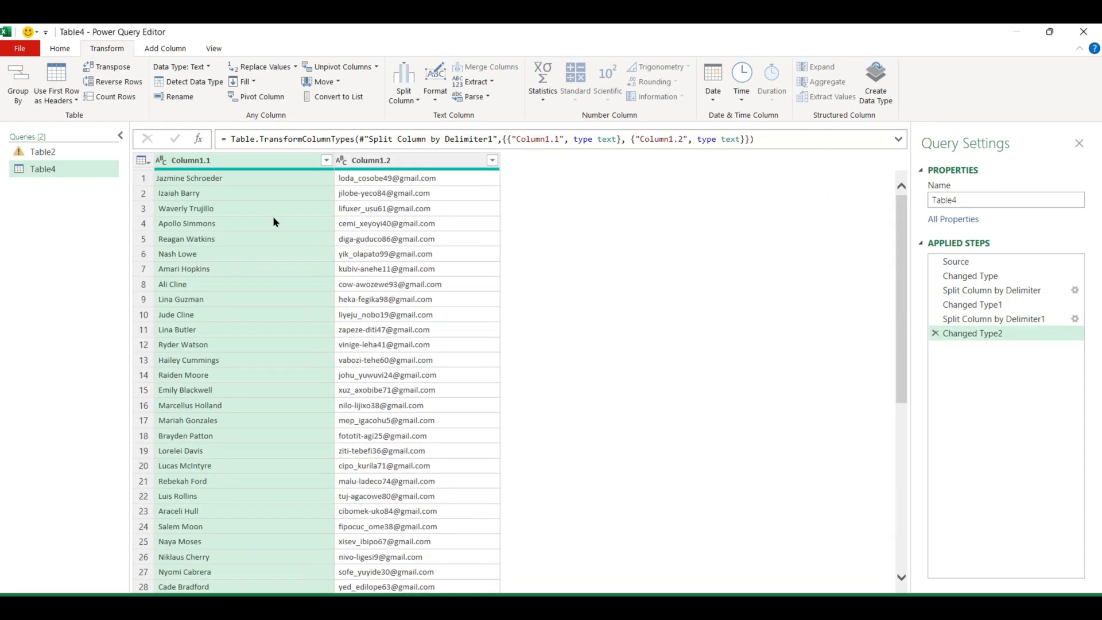
Rename Column1.1 as Name and Column1.2 as Email ID
double_click(214, 160)
key("BackSpace")
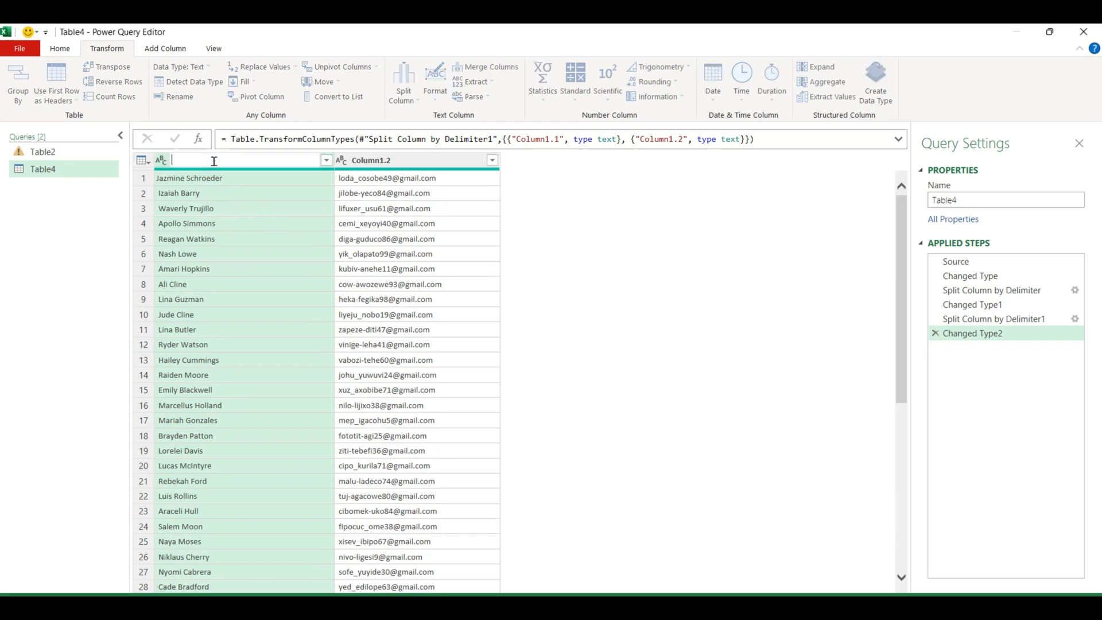
type("Name")
double_click(384, 161)
key("BackSpace")
type("Email")
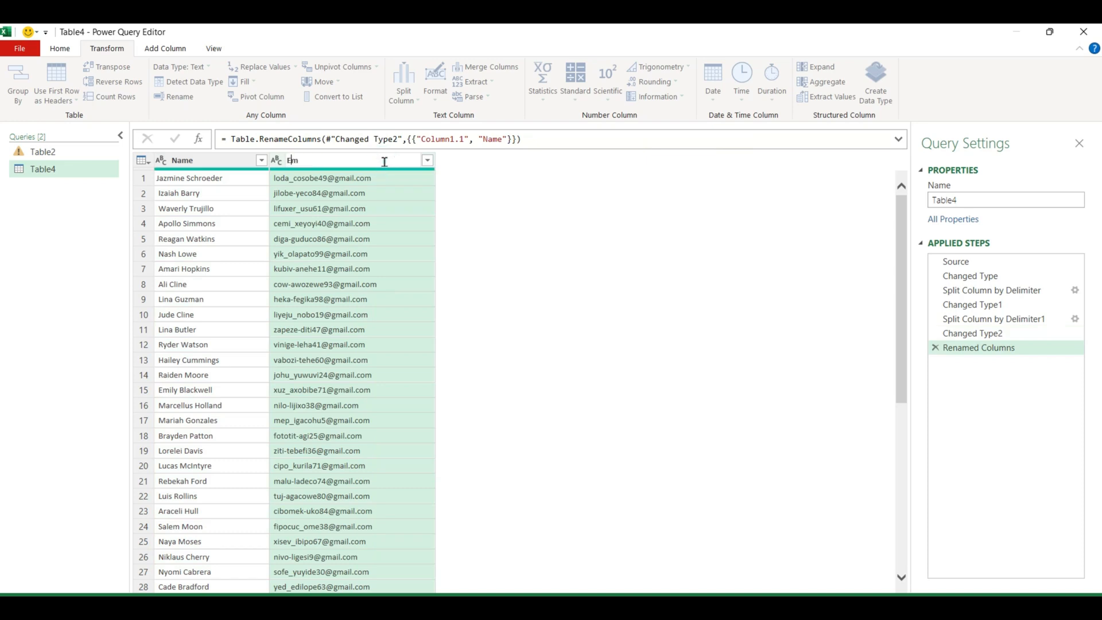
type(" ID")
left_click(648, 295)
Close the query editor, load the result as a table on a new worksheet, and review its rows
left_click(19, 48)
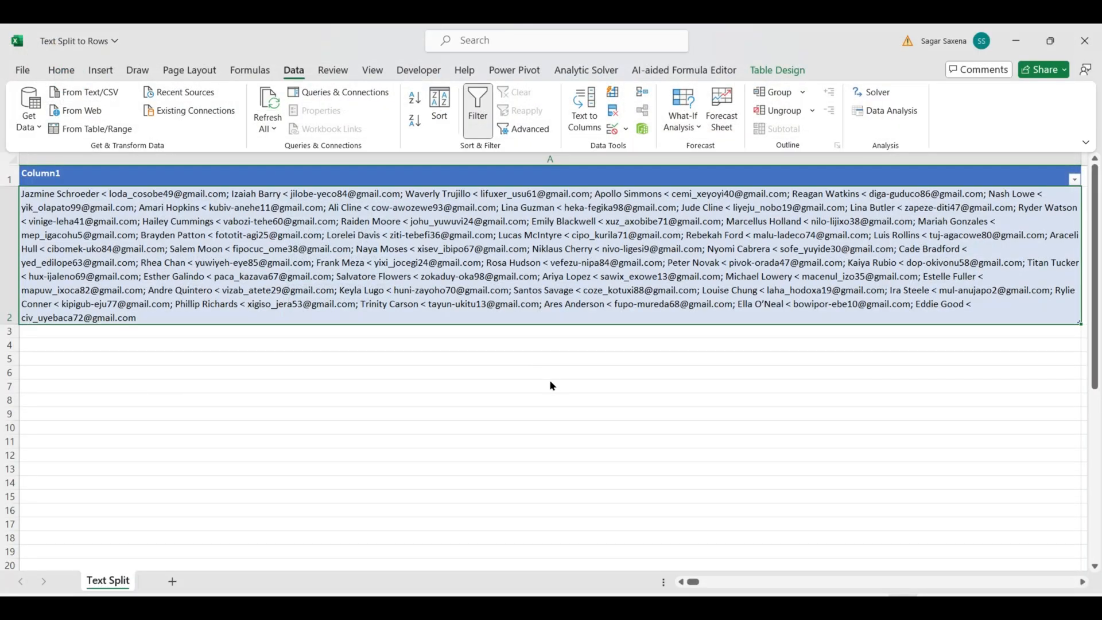
scroll(96, 357, "down", 4)
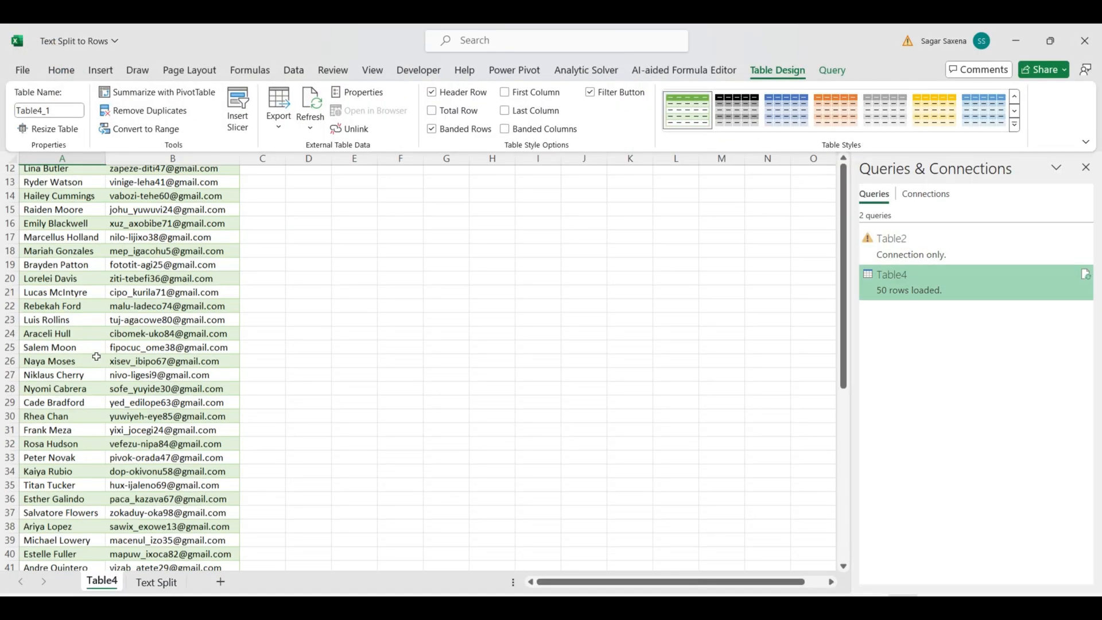
scroll(96, 357, "down", 15)
scroll(96, 356, "up", 20)
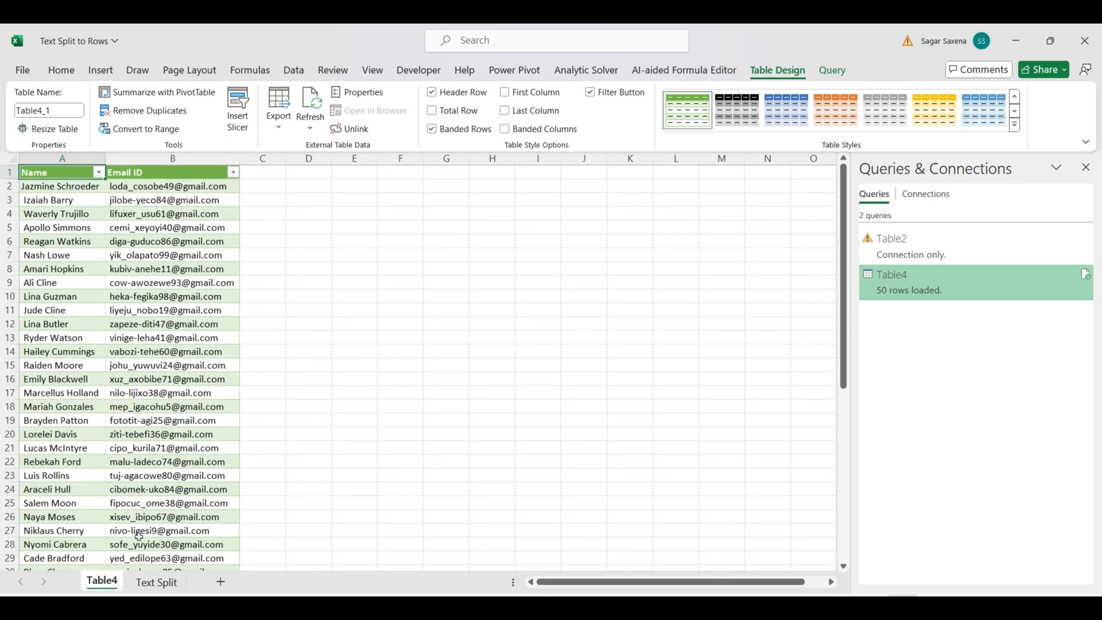
Compare the original Text Split sheet with the Table4 sheet, and close the Accessibility and Queries & Connections panes
left_click(157, 582)
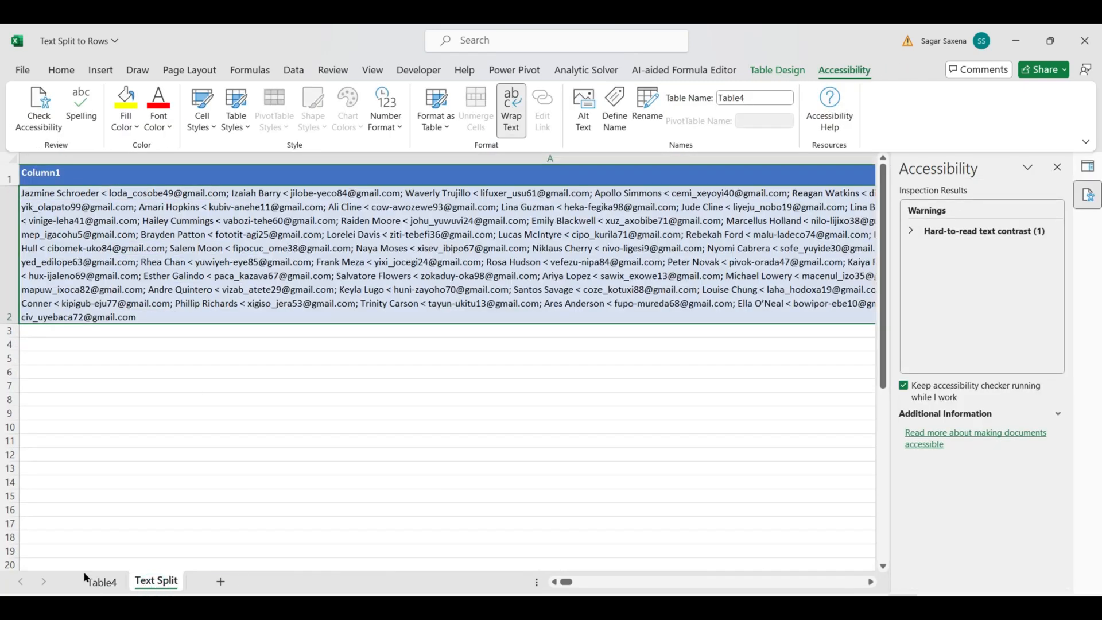
left_click(102, 582)
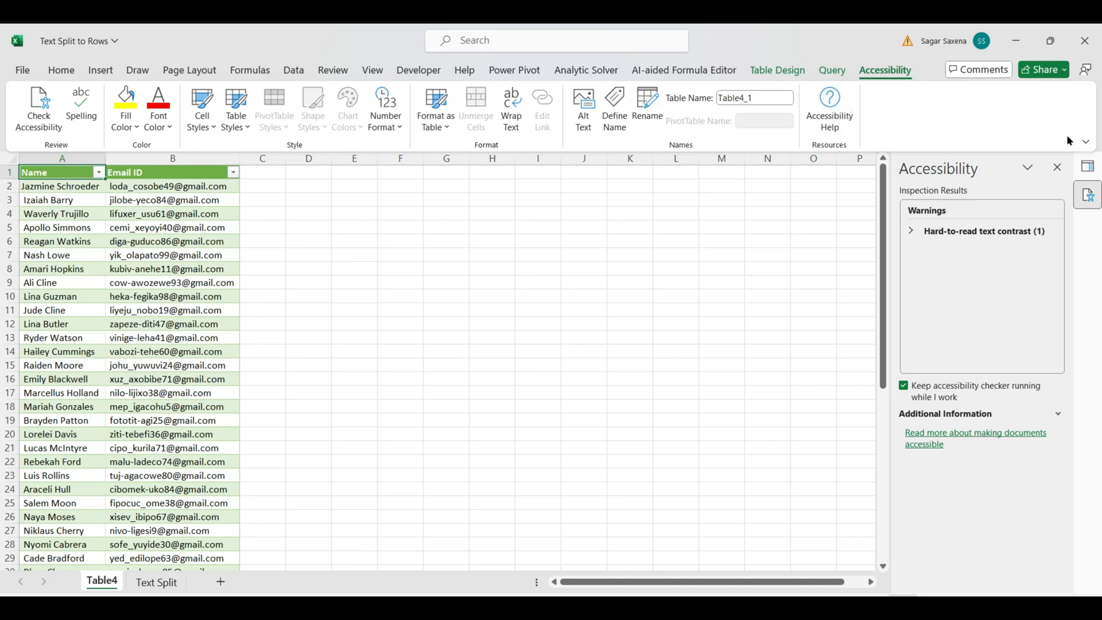
left_click(1057, 167)
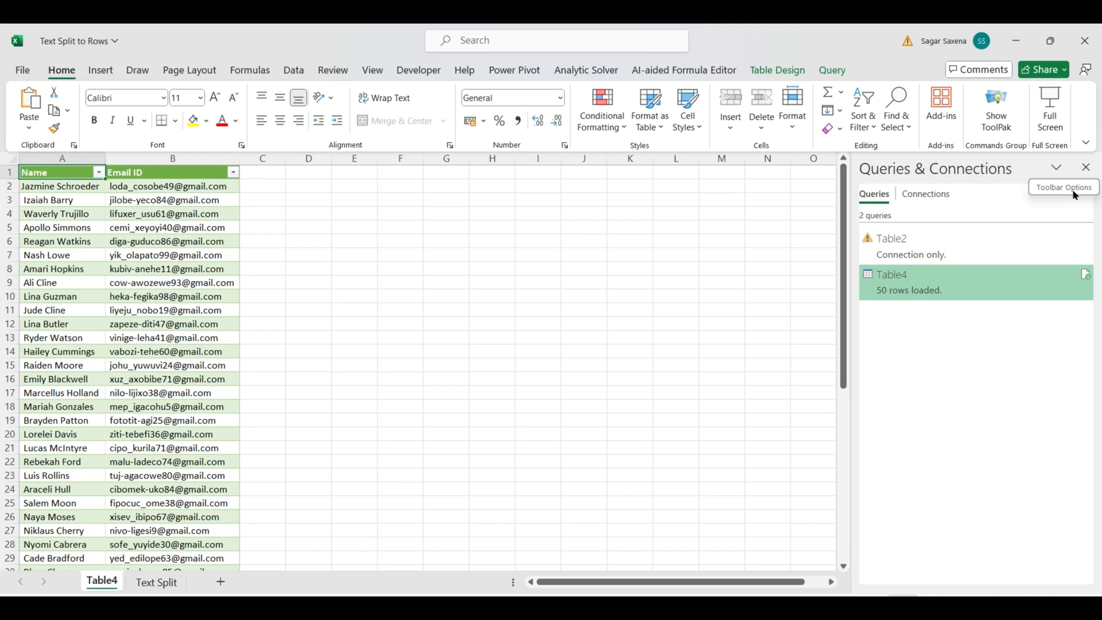
left_click(1085, 170)
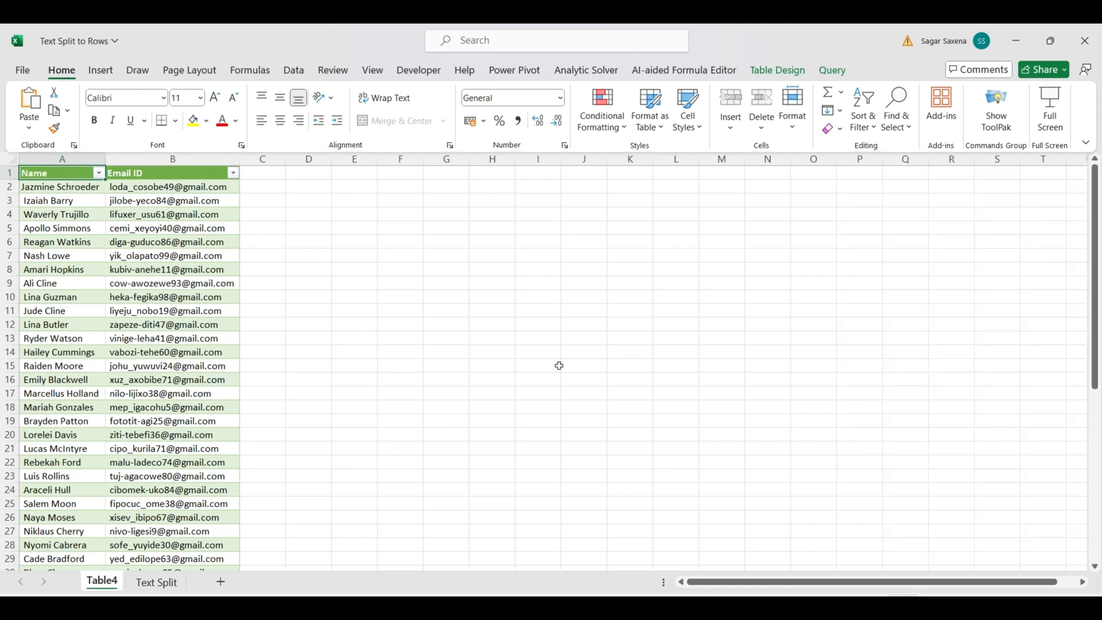